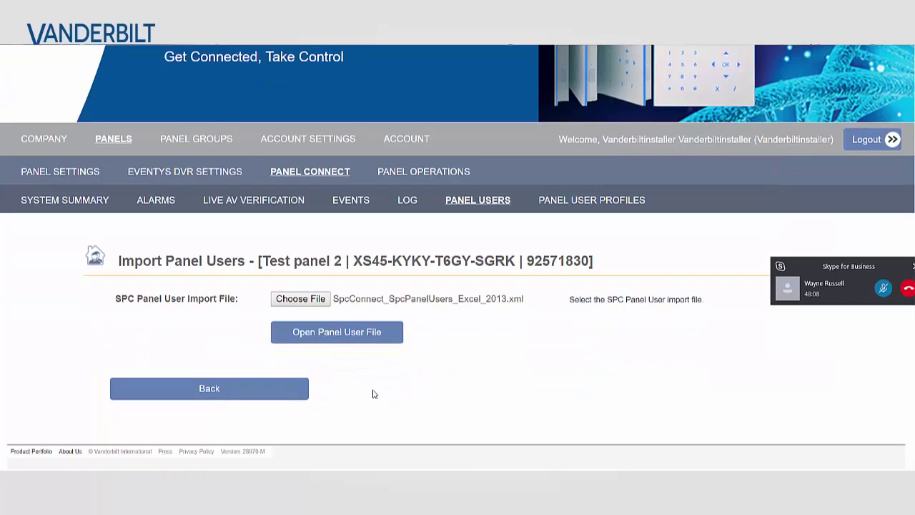
- Select only the new user on line 5 of the import list and import it to the SPC panel
{"action": "scroll", "coordinate": [504, 394], "scroll_direction": "down", "scroll_amount": 4}
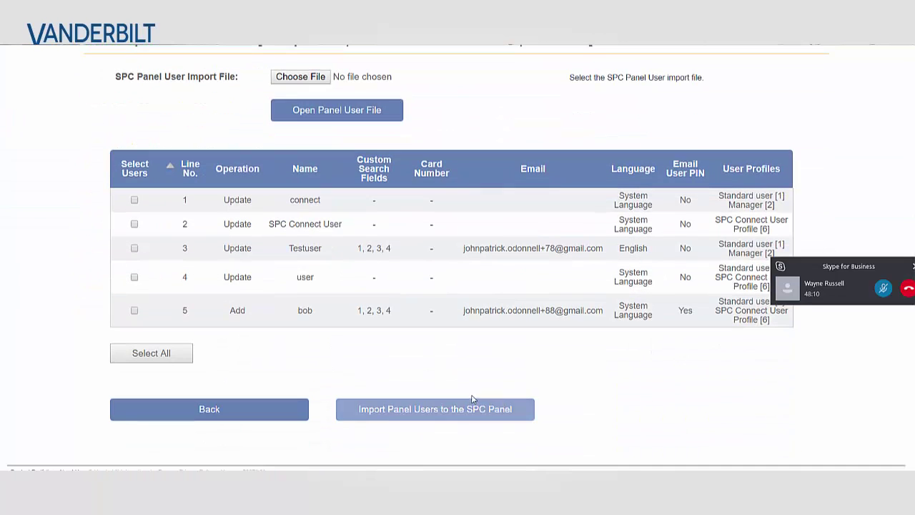
{"action": "left_click", "coordinate": [135, 311]}
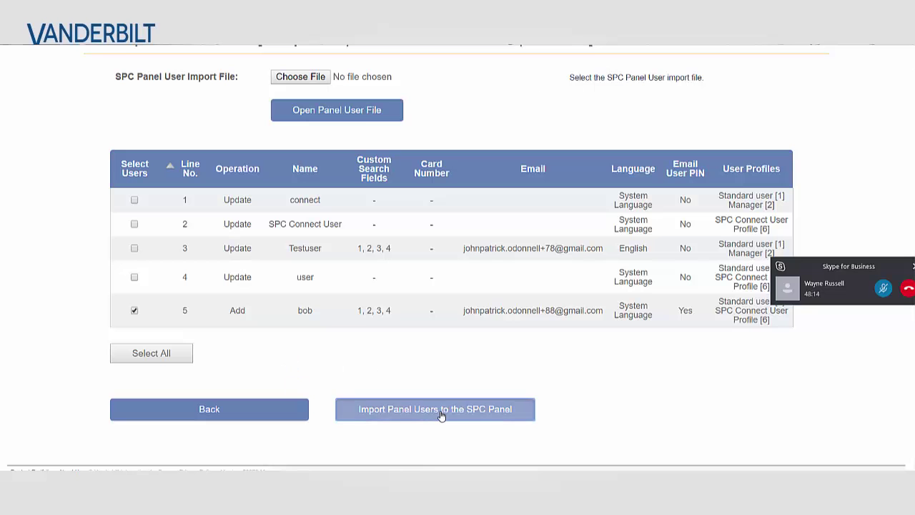
{"action": "left_click", "coordinate": [440, 415]}
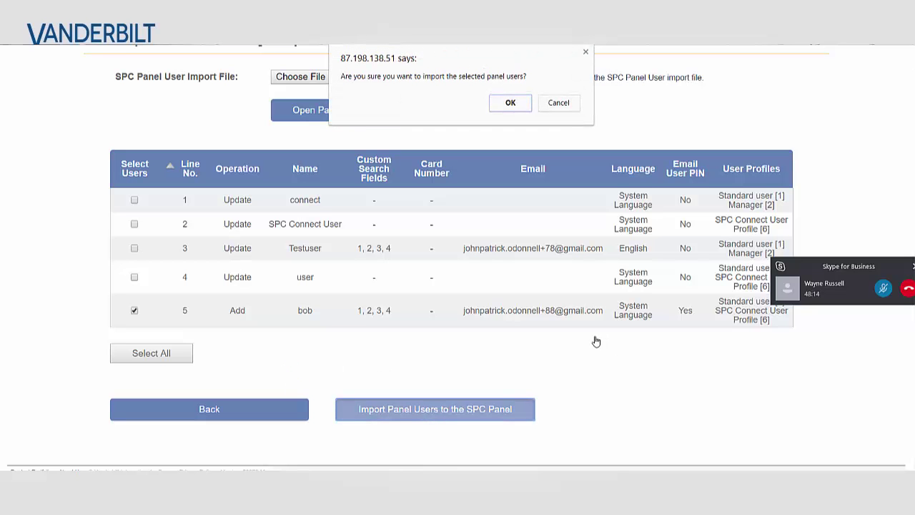
{"action": "left_click", "coordinate": [511, 102]}
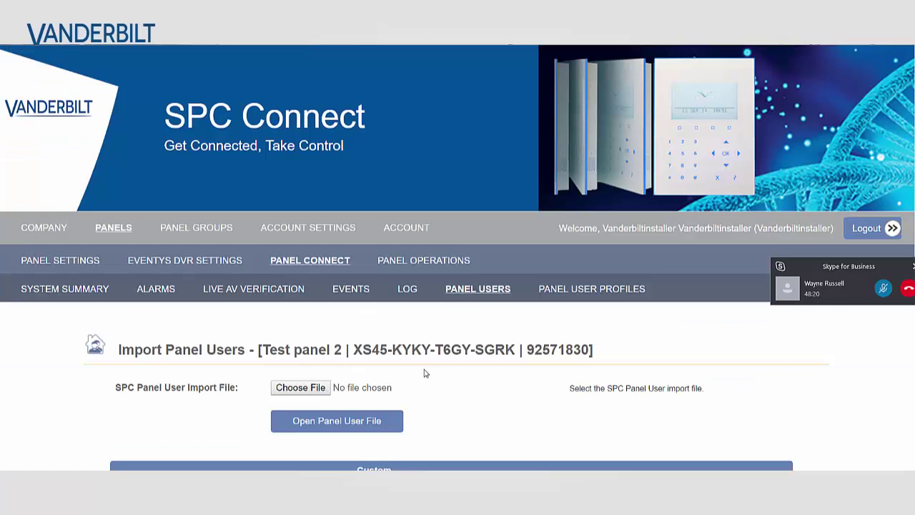
{"action": "scroll", "coordinate": [424, 374], "scroll_direction": "down", "scroll_amount": 1}
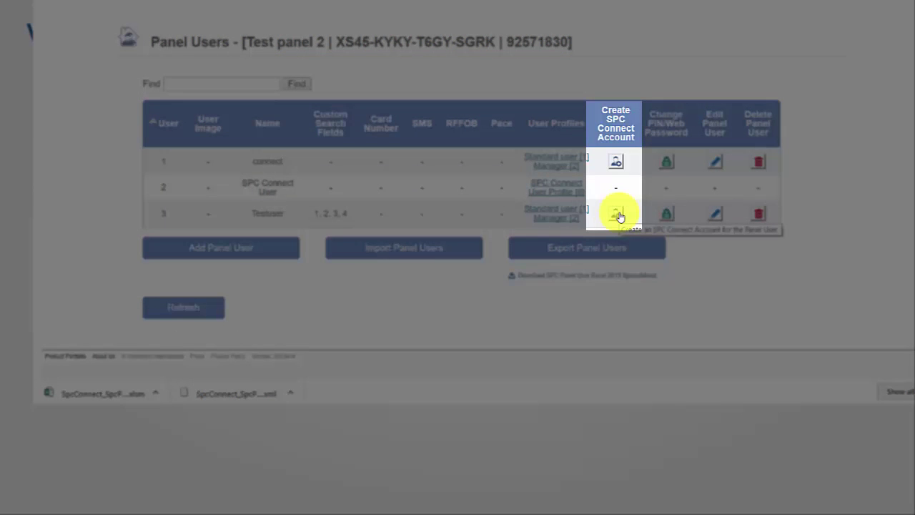
- Start creating an SPC Connect account for the panel user Testuser and set the username to Testuser1
{"action": "left_click", "coordinate": [616, 214]}
{"action": "scroll", "coordinate": [660, 282], "scroll_direction": "down", "scroll_amount": 3}
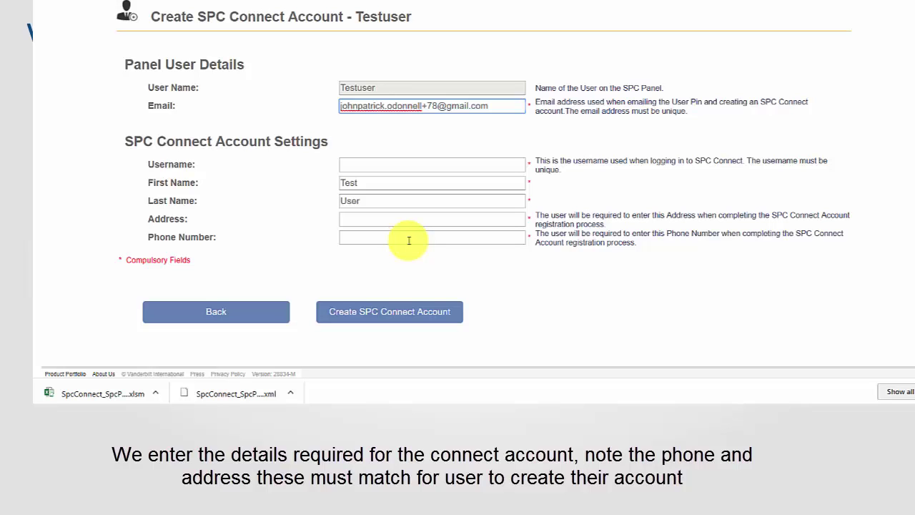
{"action": "left_click", "coordinate": [412, 164]}
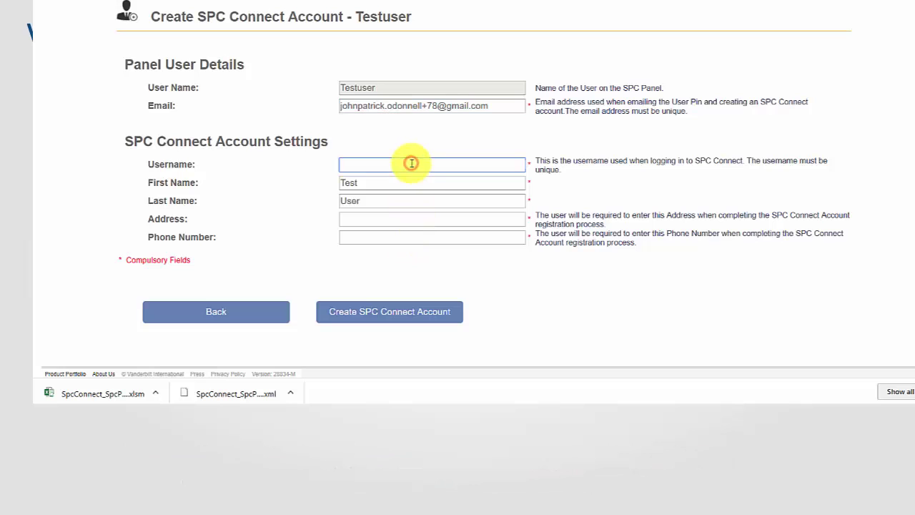
{"action": "type", "text": "Testuser1"}
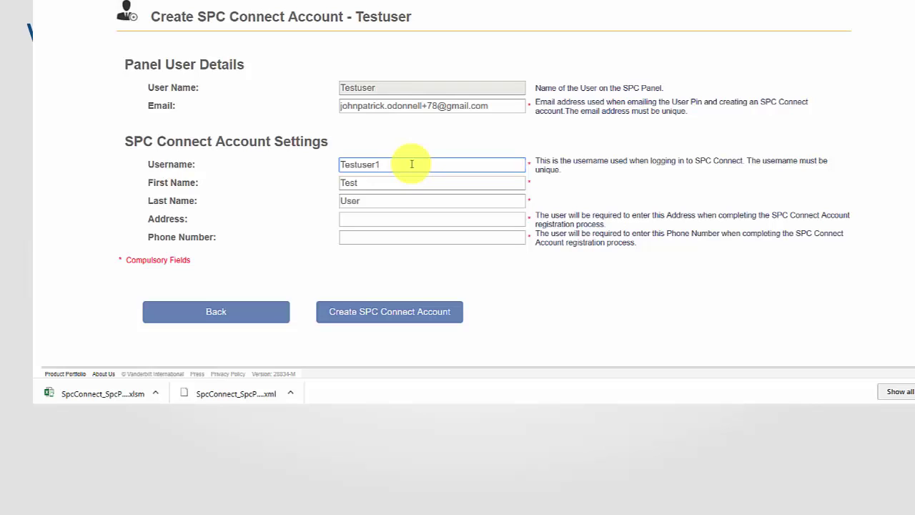
- Copy the username into the address and phone number fields and create the SPC Connect account
{"action": "left_click", "coordinate": [403, 216]}
{"action": "left_click_drag", "start_coordinate": [381, 164], "coordinate": [291, 170]}
{"action": "key", "text": "ctrl+c"}
{"action": "left_click", "coordinate": [347, 219]}
{"action": "key", "text": "ctrl+v"}
{"action": "left_click", "coordinate": [351, 237]}
{"action": "key", "text": "ctrl+v"}
{"action": "left_click", "coordinate": [392, 318]}
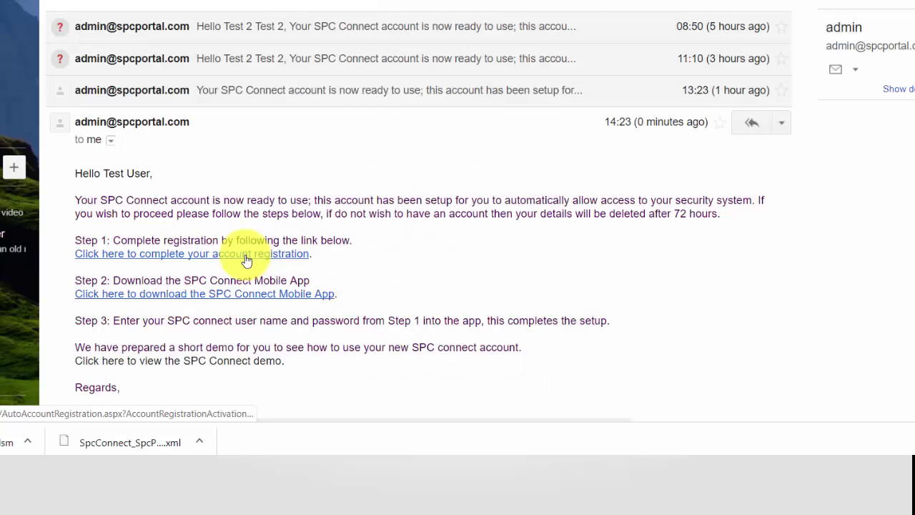
- Open the account registration link in the email and answer the address, captcha and phone number checks
{"action": "left_click", "coordinate": [245, 257]}
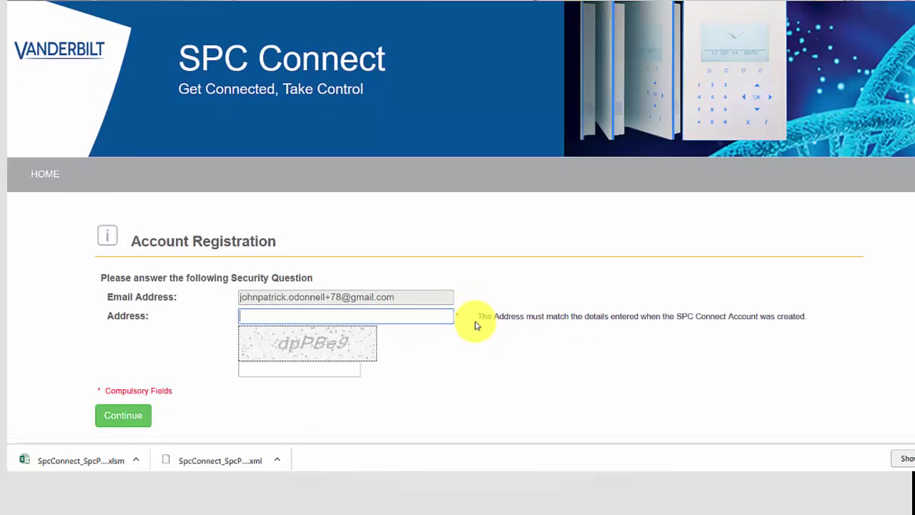
{"action": "scroll", "coordinate": [477, 325], "scroll_direction": "down", "scroll_amount": 1}
{"action": "type", "text": "Testuser1"}
{"action": "left_click", "coordinate": [275, 340]}
{"action": "type", "text": "d"}
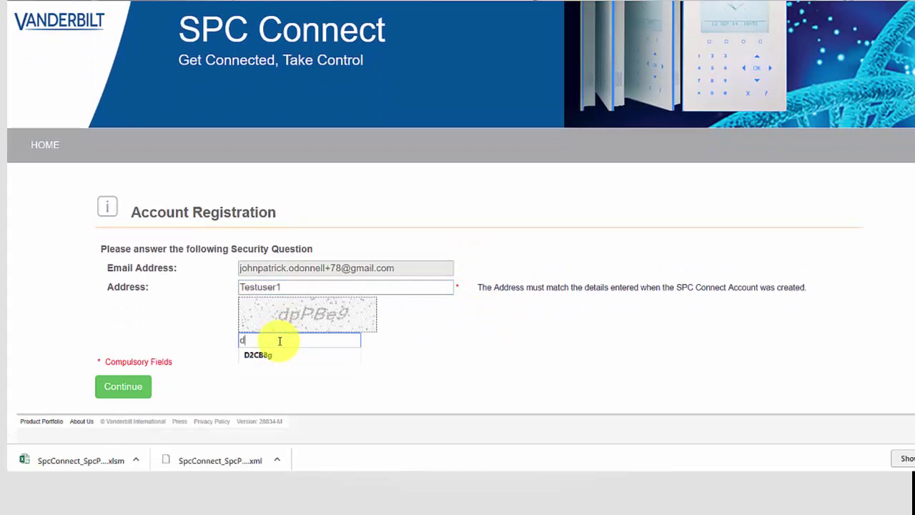
{"action": "type", "text": "pPB"}
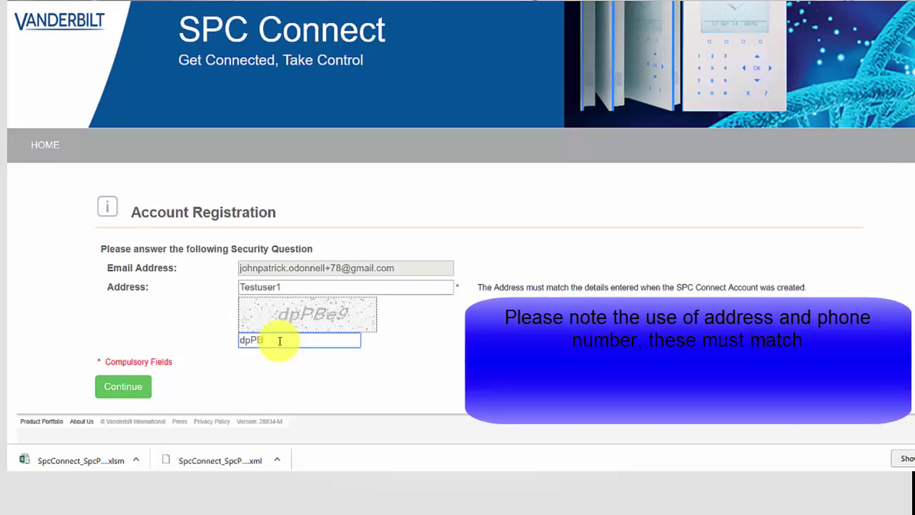
{"action": "type", "text": "e9"}
{"action": "left_click", "coordinate": [122, 385]}
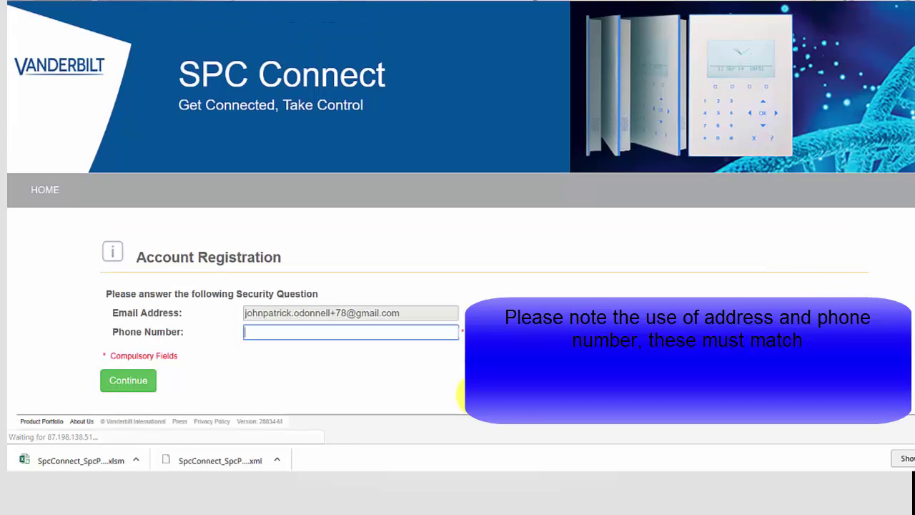
{"action": "type", "text": "Testuser1"}
{"action": "left_click", "coordinate": [132, 380]}
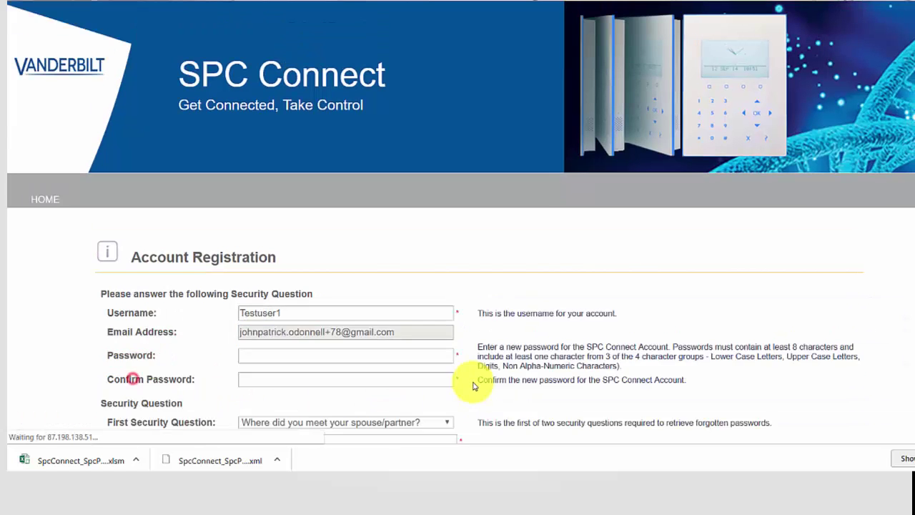
- Enter and confirm the new account password in the registration form
{"action": "scroll", "coordinate": [472, 384], "scroll_direction": "down", "scroll_amount": 2}
{"action": "left_click", "coordinate": [295, 234]}
{"action": "key", "text": "ctrl+v"}
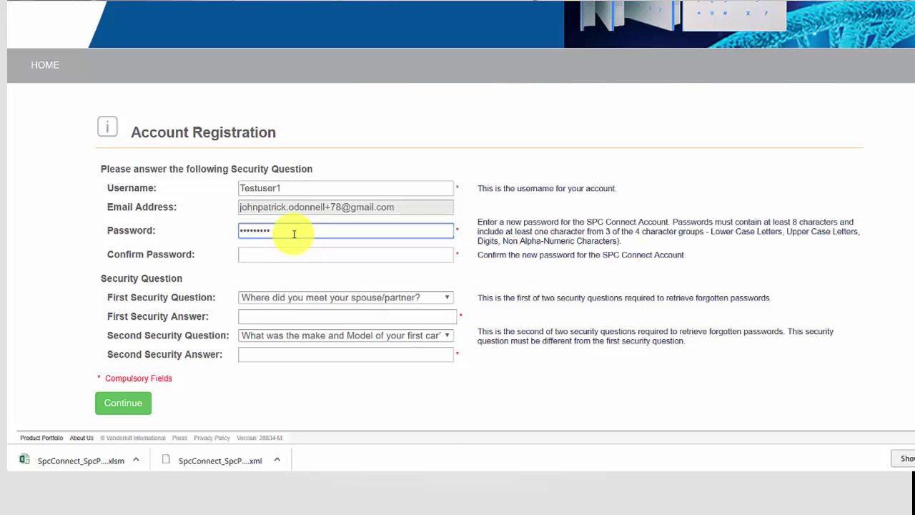
{"action": "key", "text": "Tab"}
{"action": "key", "text": "ctrl+v"}
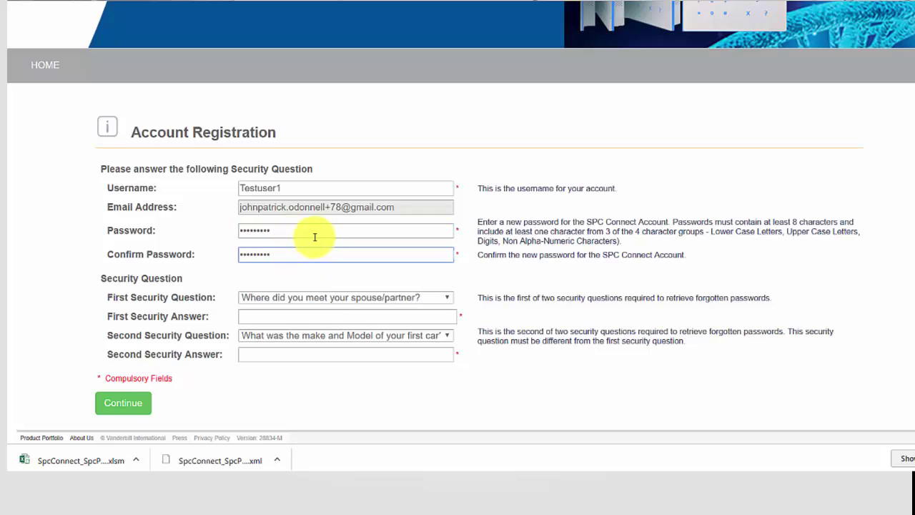
- Enter the answers to both security questions, keeping the default questions, and submit the registration
{"action": "left_click", "coordinate": [312, 312]}
{"action": "type", "text": "M"}
{"action": "key", "text": "BackSpace"}
{"action": "key", "text": "ctrl+v"}
{"action": "key", "text": "Tab"}
{"action": "key", "text": "Tab"}
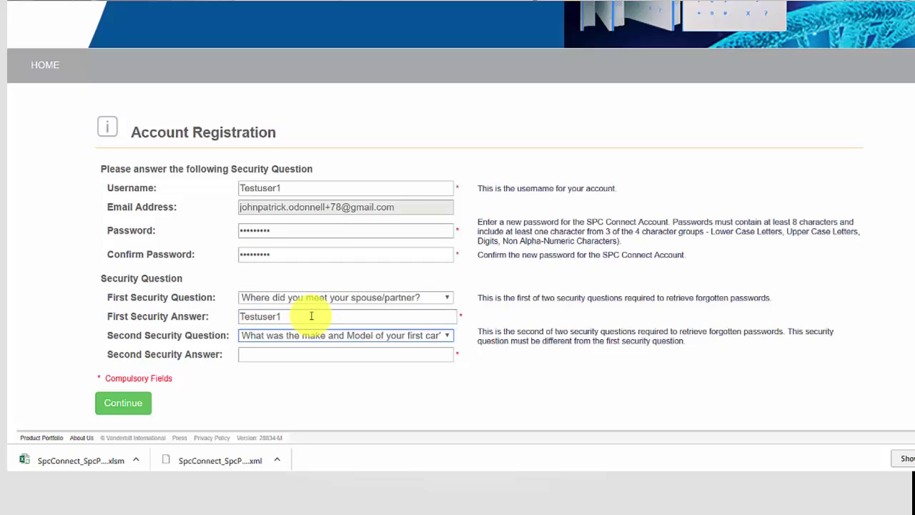
{"action": "key", "text": "ctrl+v"}
{"action": "key", "text": "BackSpace"}
{"action": "type", "text": "2"}
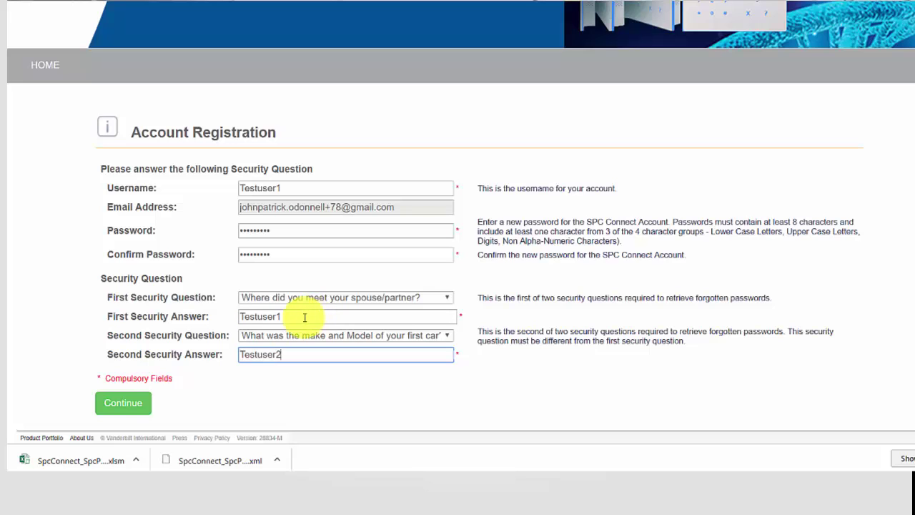
{"action": "left_click", "coordinate": [111, 405]}
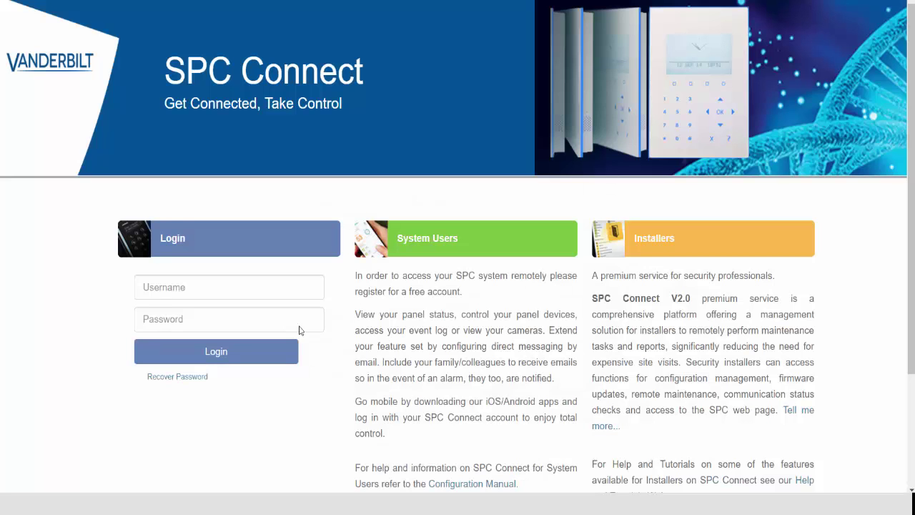
- Log in to SPC Connect with the username Testuser1 and the account password
{"action": "left_click", "coordinate": [165, 289]}
{"action": "type", "text": "Testuser1"}
{"action": "left_click", "coordinate": [193, 319]}
{"action": "type", "text": "•••••••"}
{"action": "left_click", "coordinate": [216, 351]}
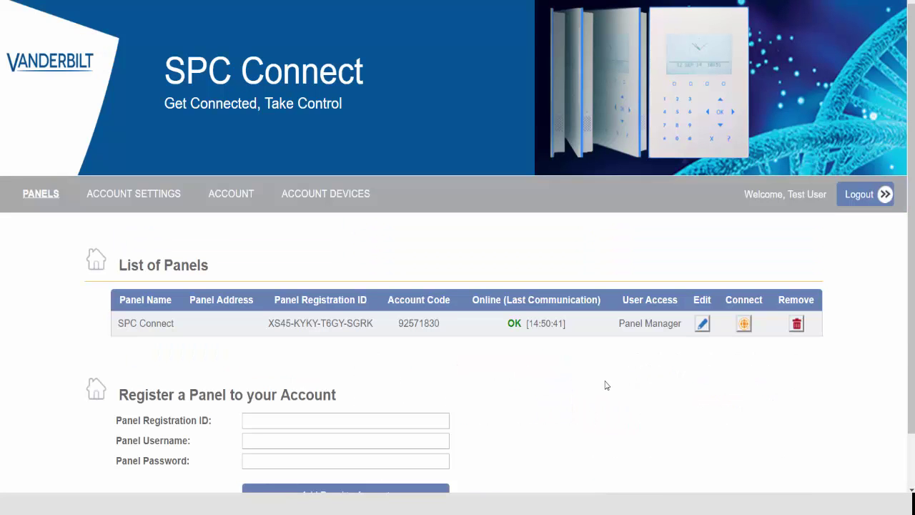
- Check the account devices, return to the list of panels and open the SPC Connect panel's system summary
{"action": "left_click", "coordinate": [331, 201]}
{"action": "left_click", "coordinate": [43, 194]}
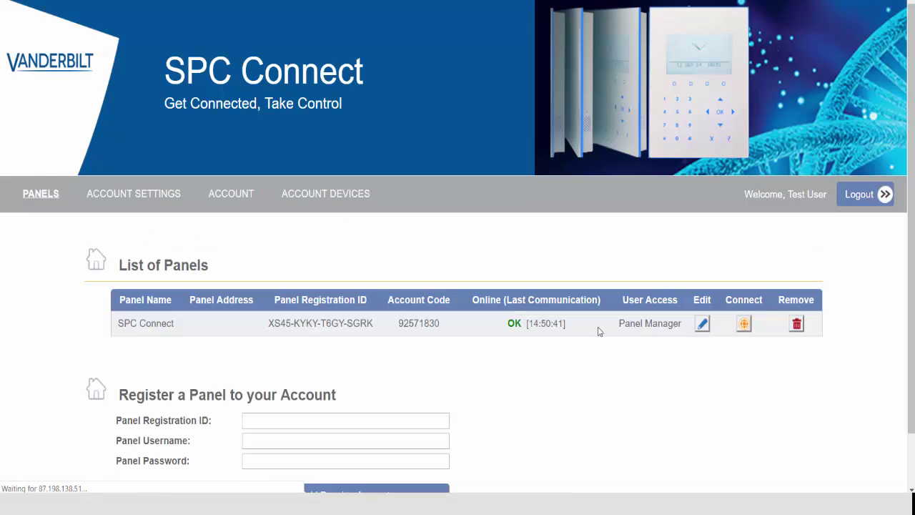
{"action": "left_click", "coordinate": [512, 327]}
{"action": "scroll", "coordinate": [503, 348], "scroll_direction": "down", "scroll_amount": 2}
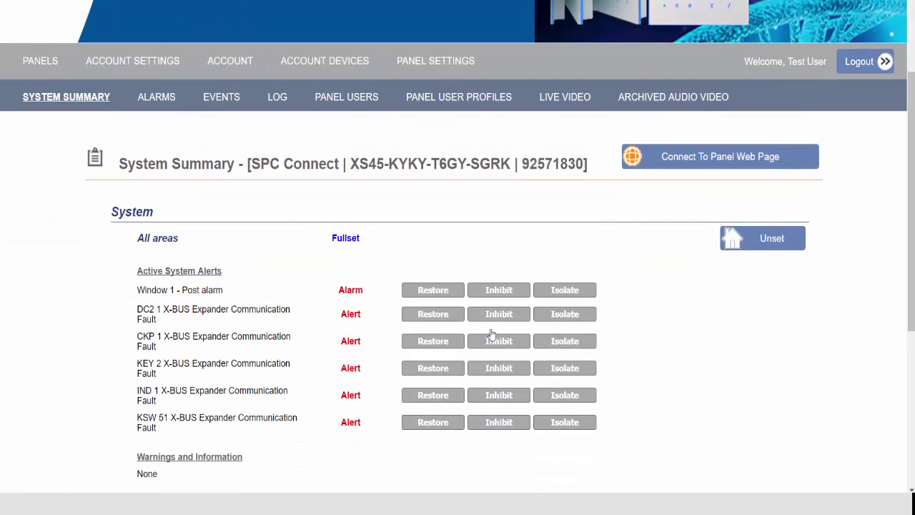
- Open the panel users list and review which users can be edited
{"action": "left_click", "coordinate": [375, 106]}
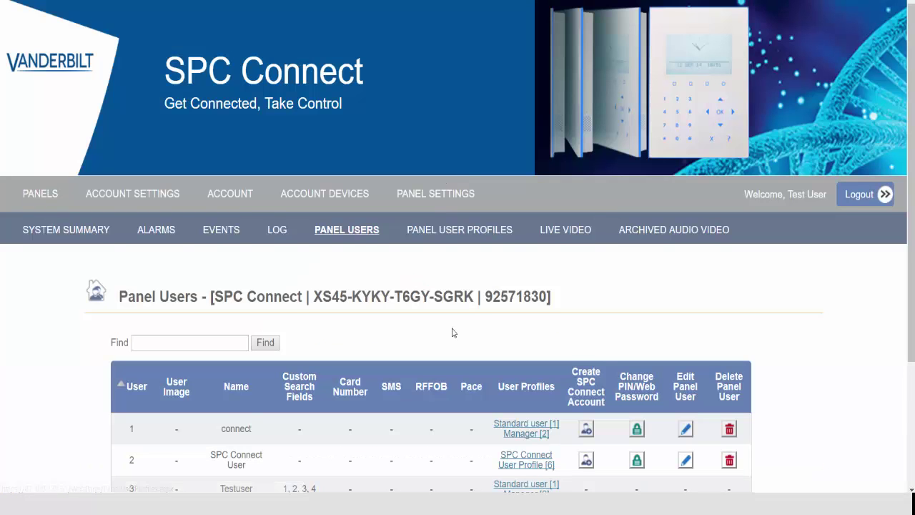
{"action": "scroll", "coordinate": [443, 329], "scroll_direction": "down", "scroll_amount": 3}
{"action": "scroll", "coordinate": [458, 300], "scroll_direction": "up", "scroll_amount": 1}
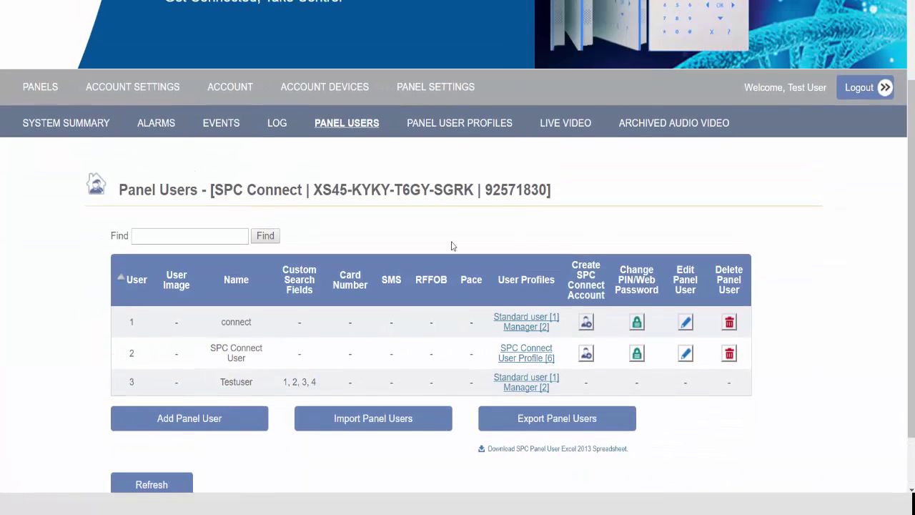
- Open the panel user profiles, look through the Limited user profile's settings and return to the profile list
{"action": "left_click", "coordinate": [457, 123]}
{"action": "scroll", "coordinate": [485, 372], "scroll_direction": "down", "scroll_amount": 2}
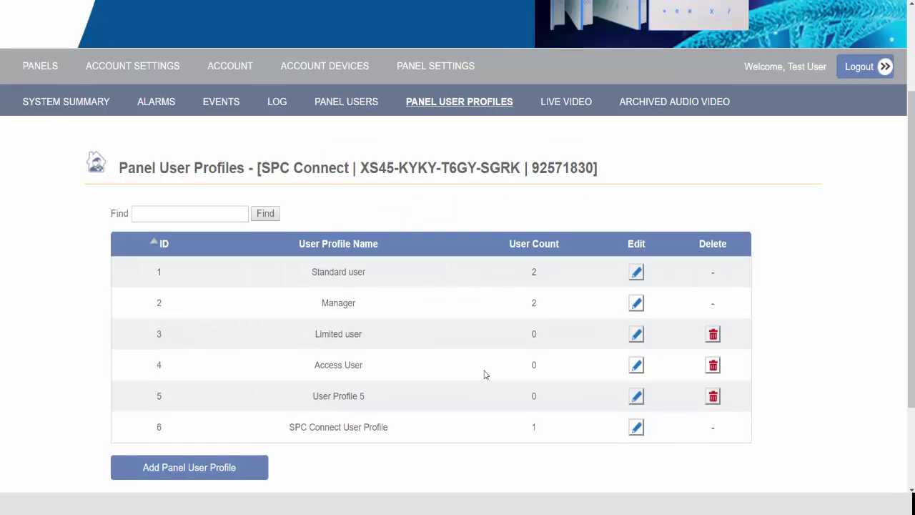
{"action": "scroll", "coordinate": [483, 372], "scroll_direction": "up", "scroll_amount": 1}
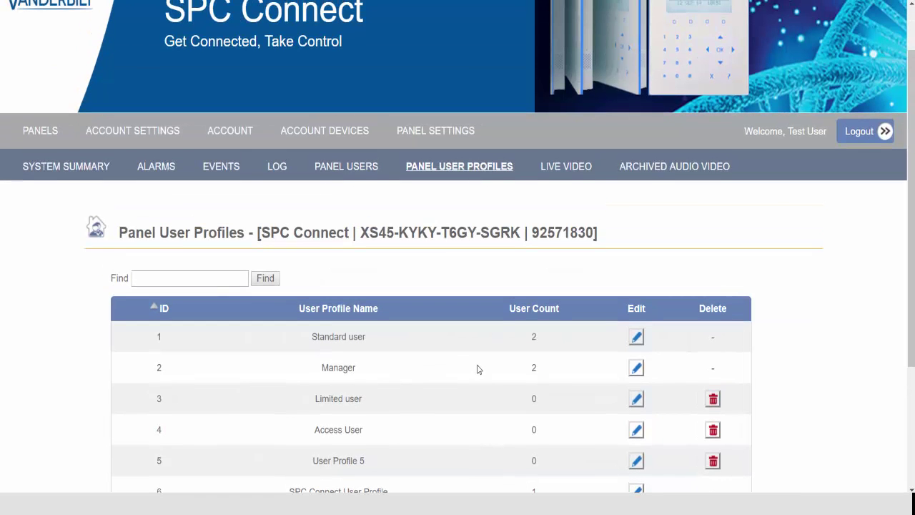
{"action": "left_click", "coordinate": [638, 399]}
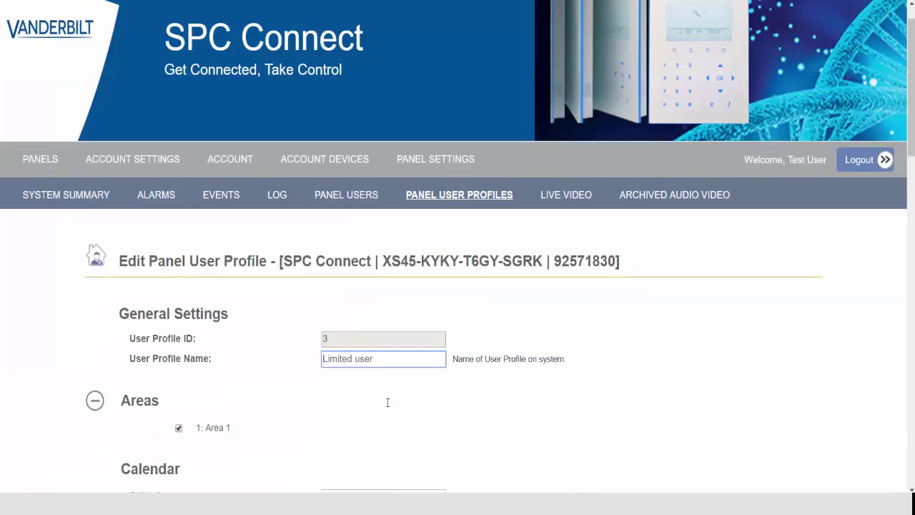
{"action": "scroll", "coordinate": [310, 433], "scroll_direction": "down", "scroll_amount": 15}
{"action": "left_click", "coordinate": [201, 413]}
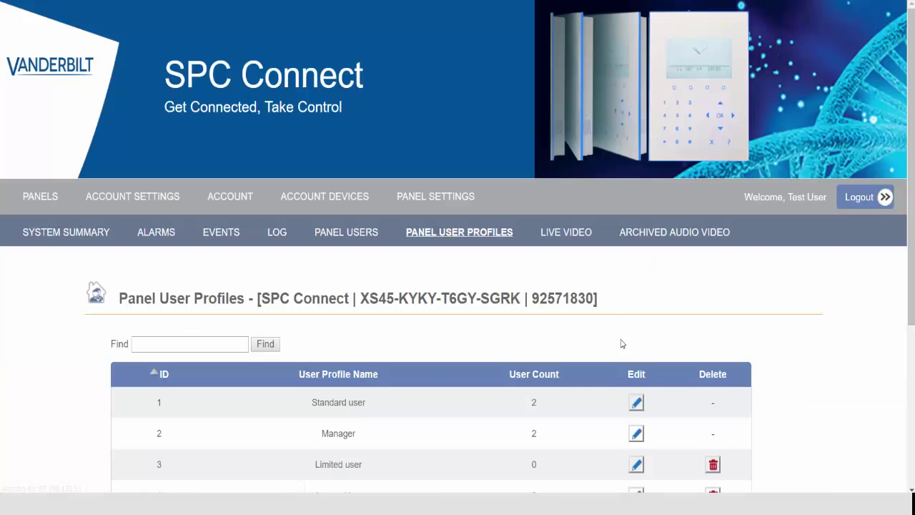
- Disable the Users, Set User Profiles and Set Users [Master] rights in the Manager profile and save it
{"action": "scroll", "coordinate": [644, 272], "scroll_direction": "down", "scroll_amount": 2}
{"action": "left_click", "coordinate": [642, 237]}
{"action": "scroll", "coordinate": [387, 368], "scroll_direction": "down", "scroll_amount": 7}
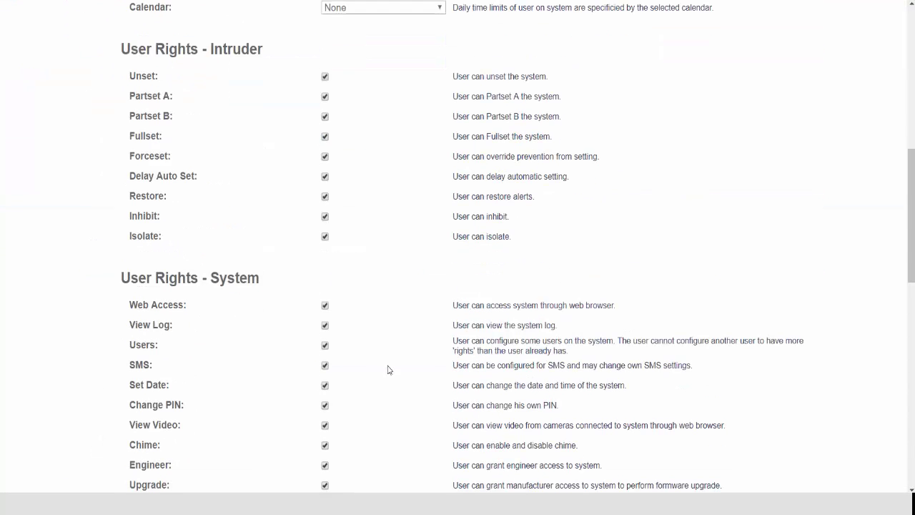
{"action": "scroll", "coordinate": [327, 339], "scroll_direction": "down", "scroll_amount": 2}
{"action": "left_click", "coordinate": [324, 215]}
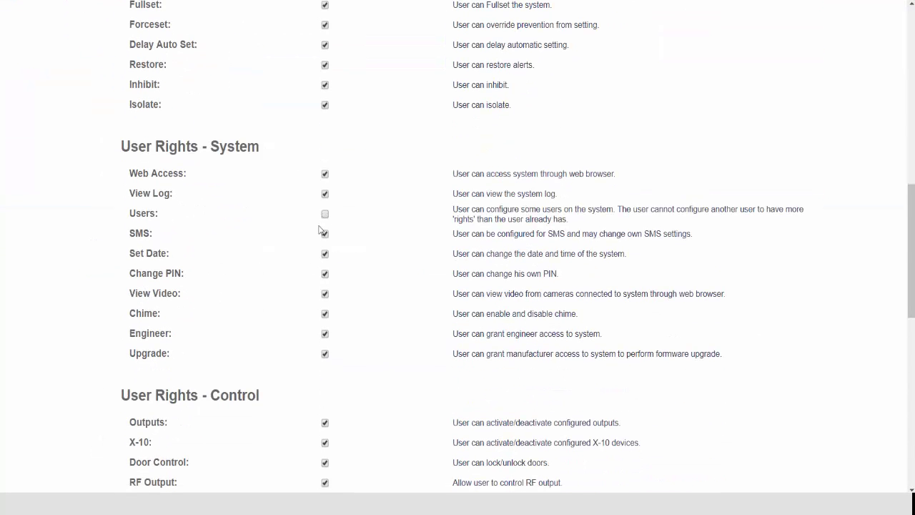
{"action": "scroll", "coordinate": [272, 384], "scroll_direction": "down", "scroll_amount": 5}
{"action": "left_click", "coordinate": [326, 352]}
{"action": "left_click", "coordinate": [325, 332]}
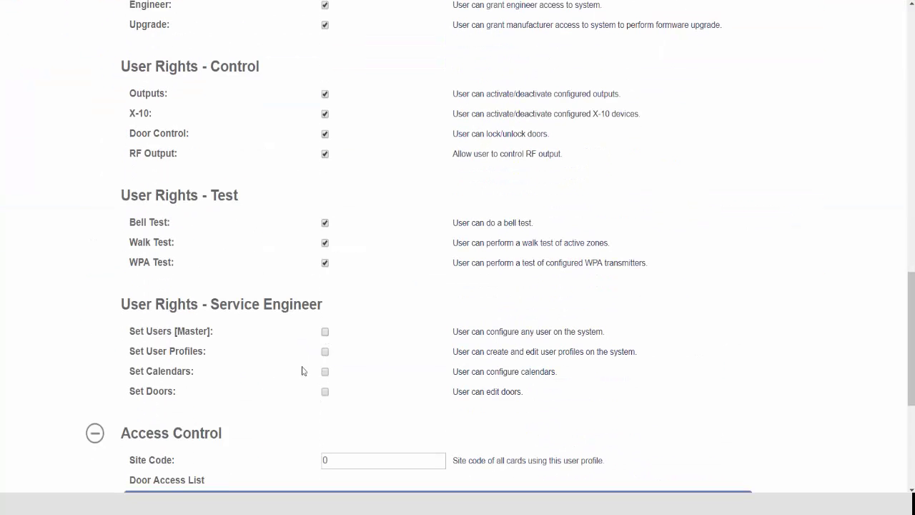
{"action": "scroll", "coordinate": [312, 358], "scroll_direction": "down", "scroll_amount": 4}
{"action": "left_click", "coordinate": [264, 410]}
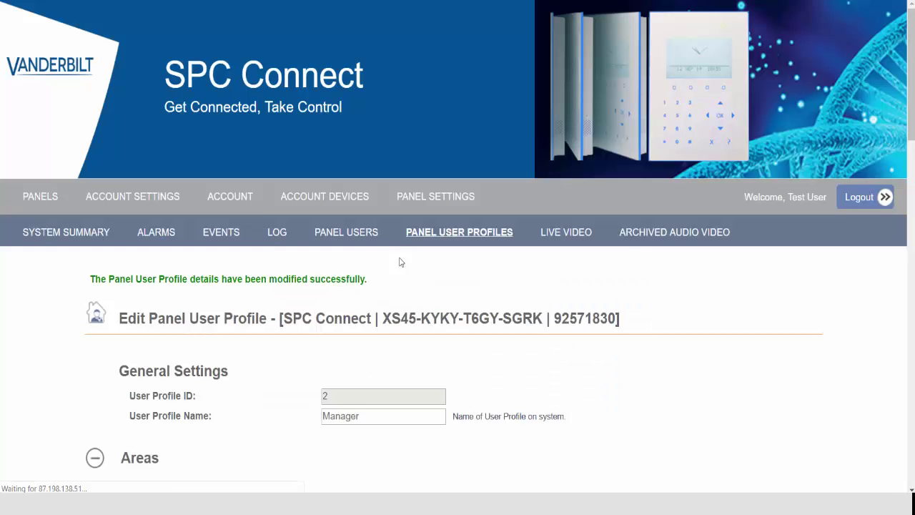
- View the panel's system log and reopen the panel users list
{"action": "left_click", "coordinate": [277, 232]}
{"action": "left_click", "coordinate": [355, 238]}
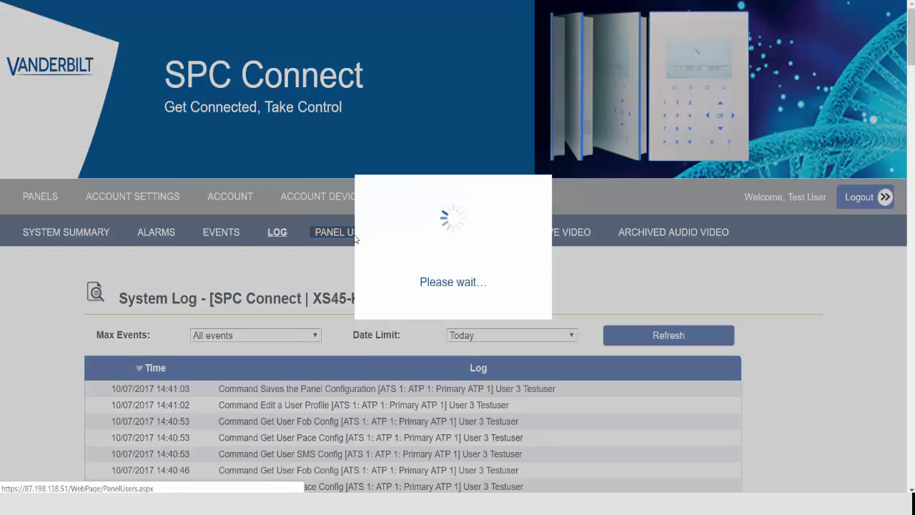